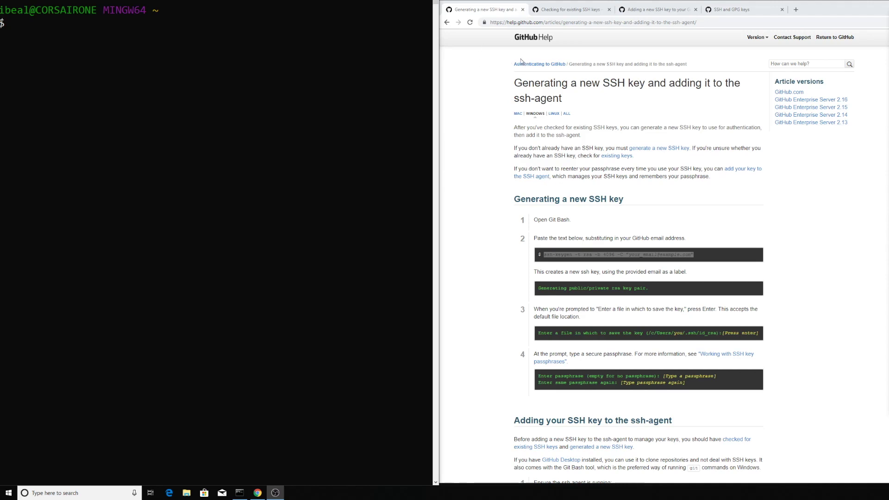
Step: Run ls -al ~/.ssh from the existing-keys guide, confirming no .ssh folder exists yet
left_click(498, 55)
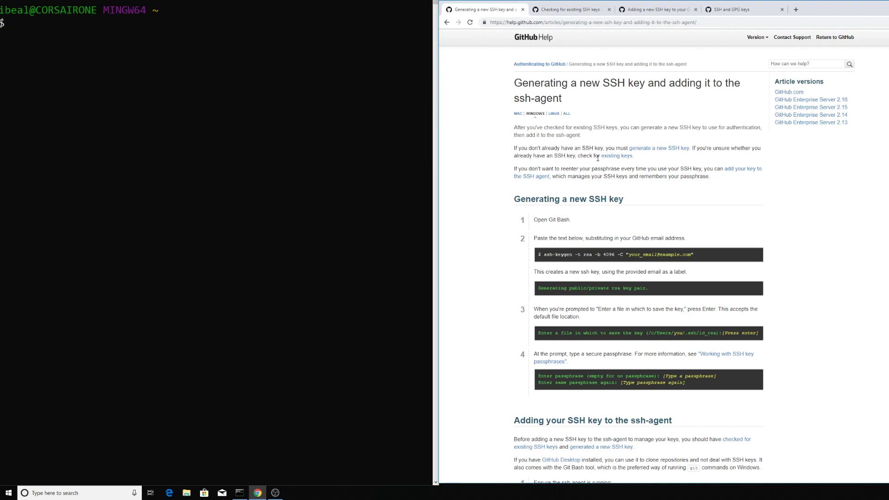
left_click(555, 12)
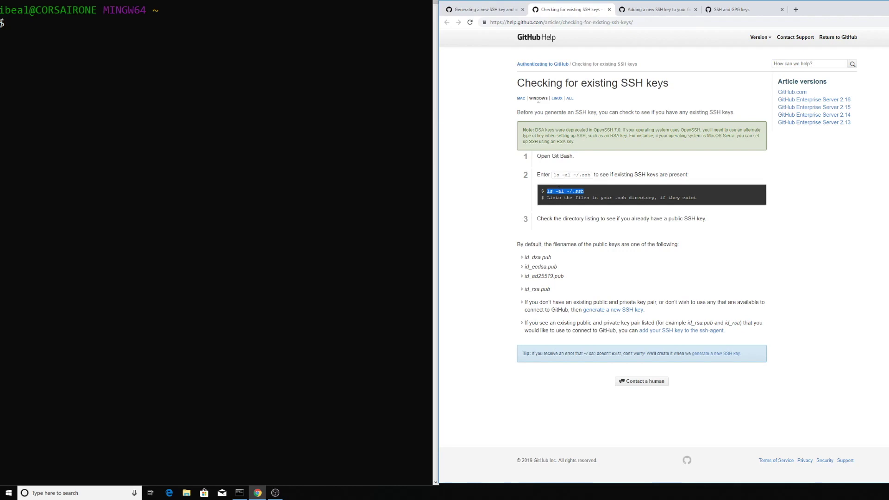
left_click(270, 89)
type("ls -al ~/.ssh")
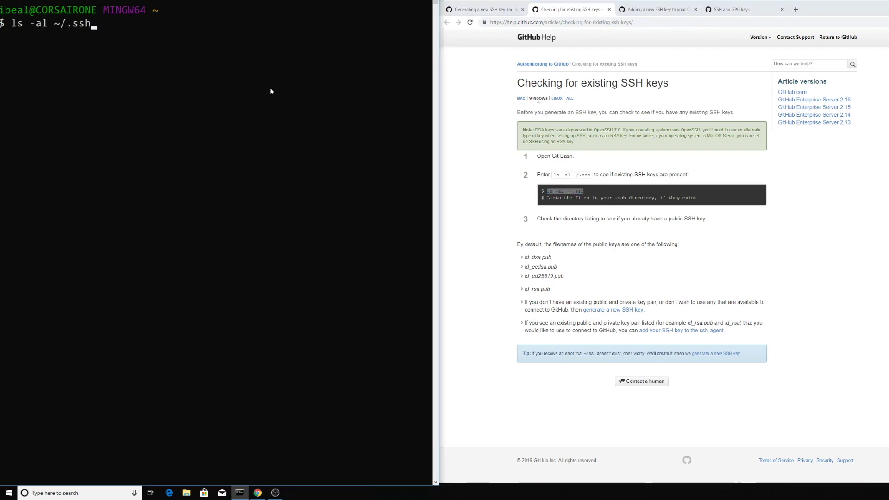
key("Return")
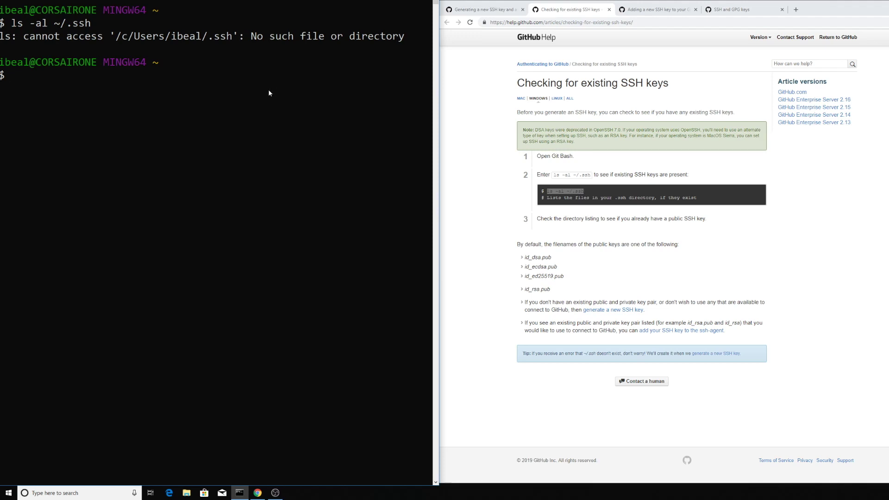
left_click(465, 10)
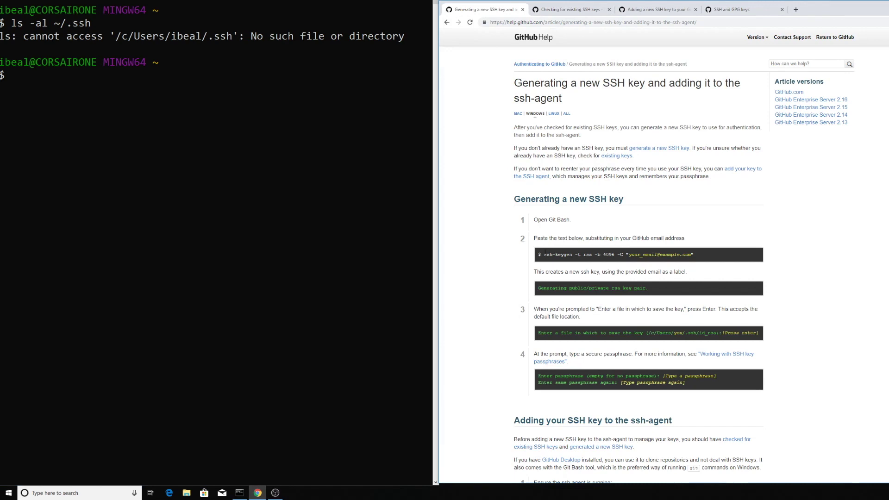
Step: Paste the ssh-keygen -t rsa -b 4096 -C command into Git Bash and replace the placeholder email
left_click_drag(544, 254, 692, 255)
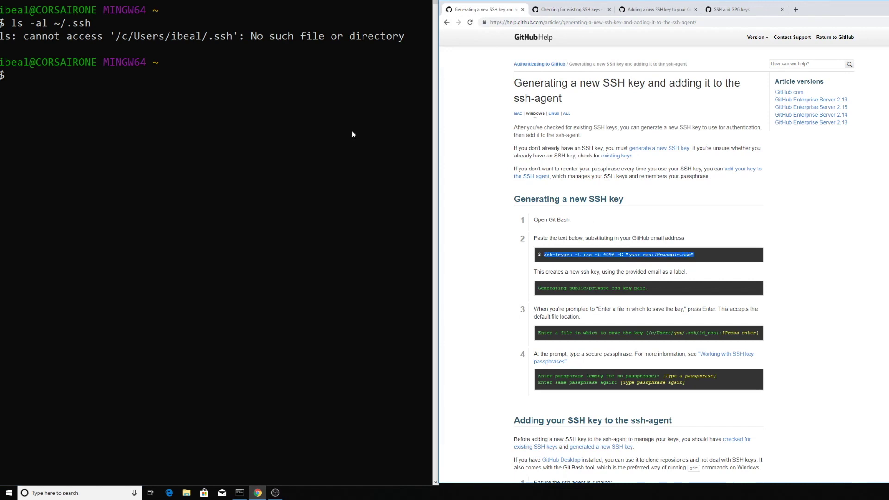
key("ctrl+c")
left_click(296, 111)
key("shift+Insert")
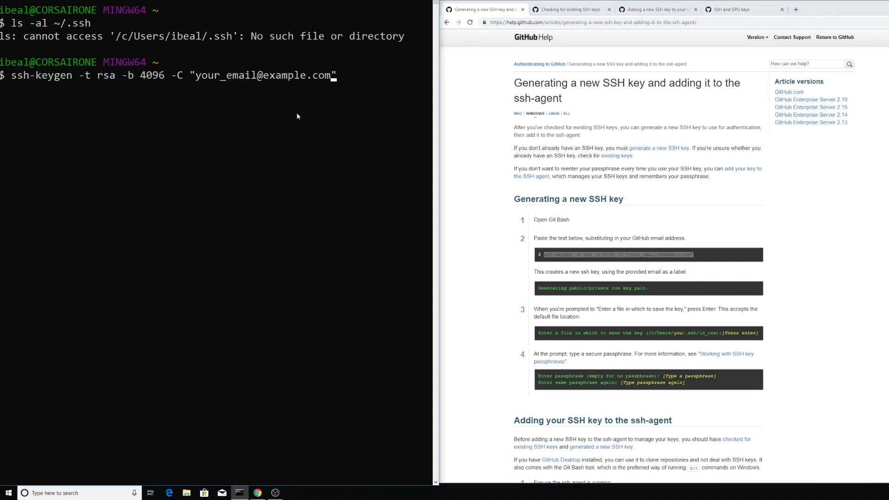
key("BackSpace")
key("BackSpace")
key("BackSpace")
key("BackSpace")
key("BackSpace")
key("BackSpace")
key("BackSpace")
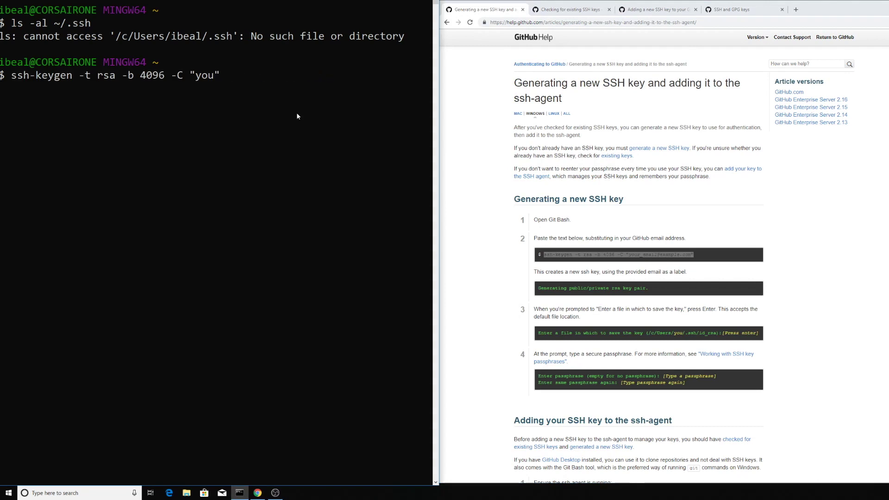
key("BackSpace")
key("BackSpace")
key("BackSpace")
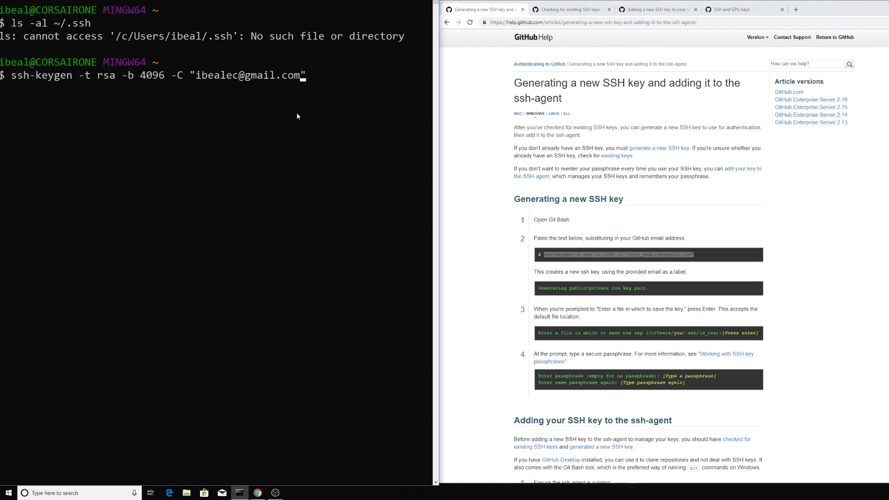
Step: Generate the key at the default id_rsa location with an empty passphrase
key("Return")
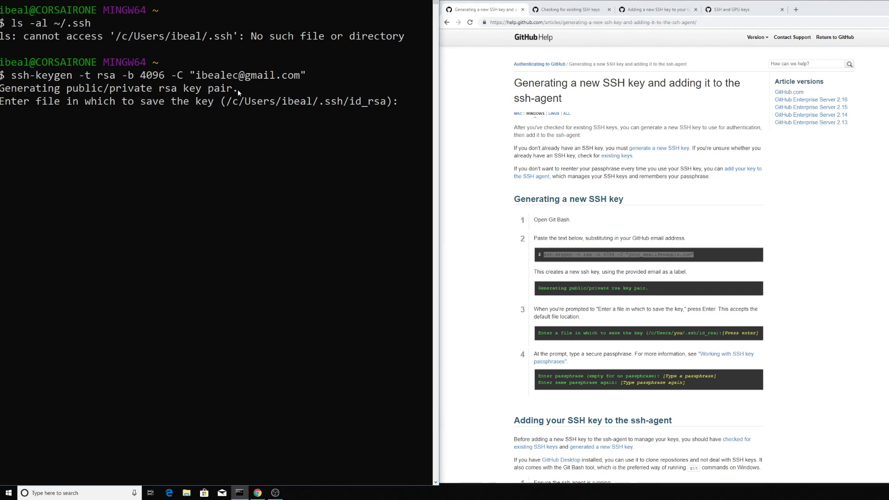
key("Return")
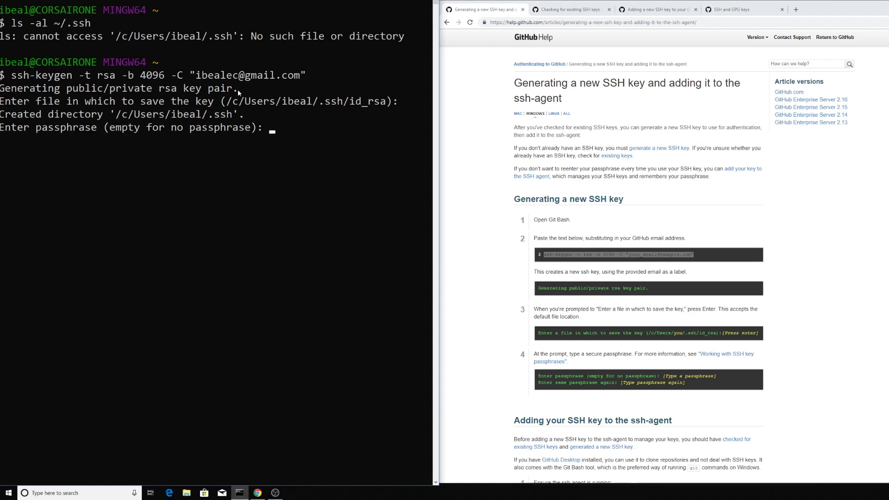
key("Return")
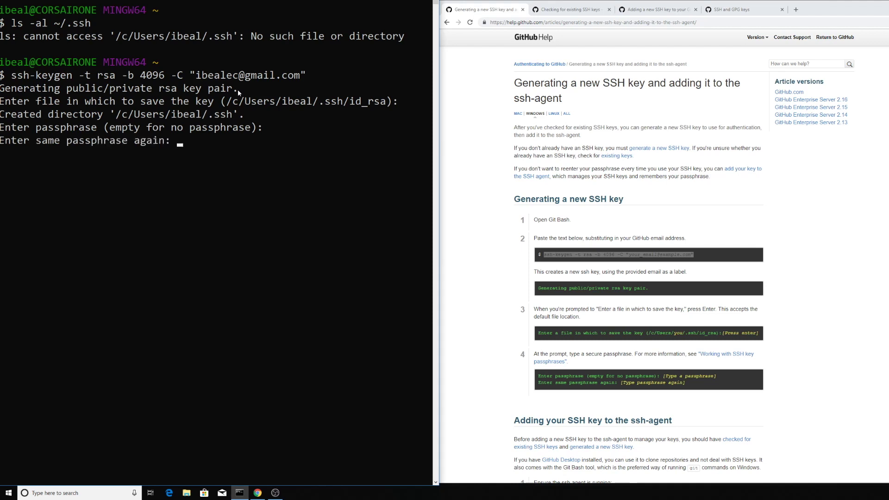
key("Return")
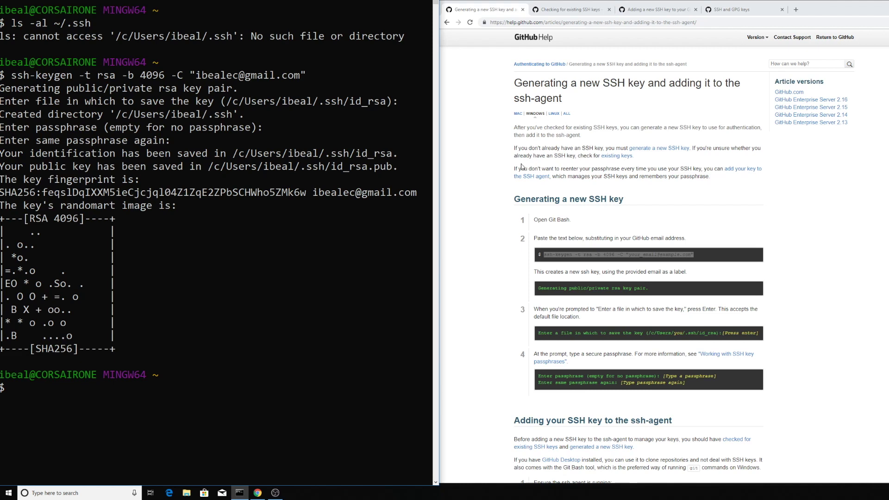
scroll(496, 184, "down", 3)
scroll(496, 181, "down", 3)
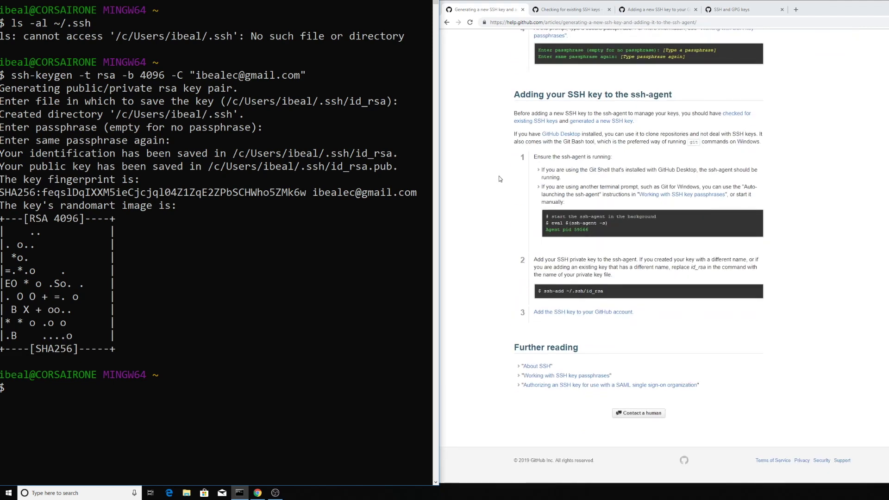
Step: Start the ssh-agent in the background using the command from the help article
left_click(545, 215)
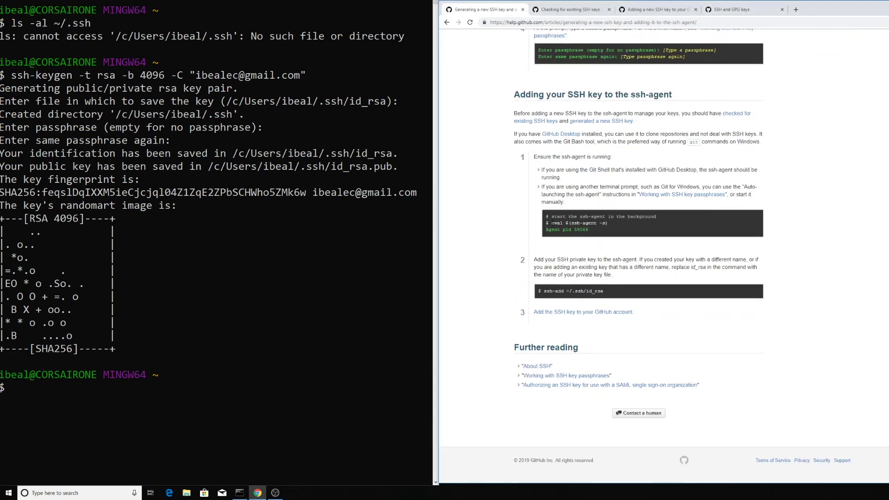
left_click_drag(552, 223, 607, 223)
left_click(250, 292)
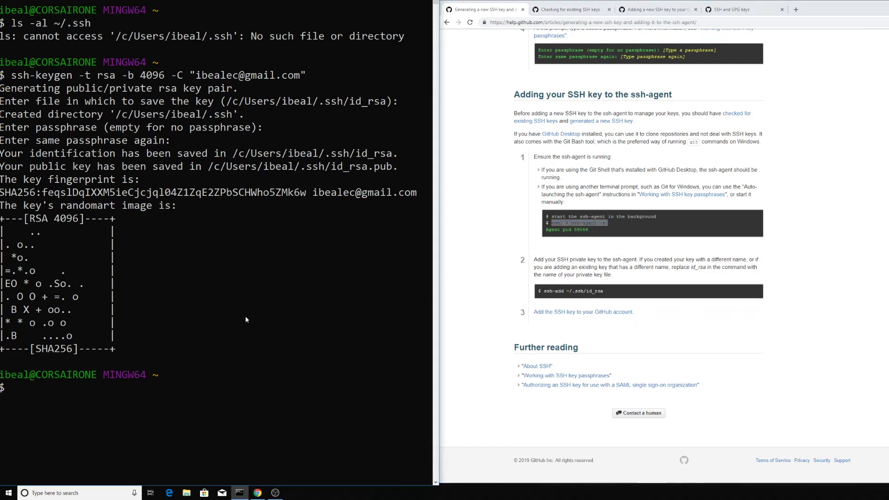
key("shift+Insert")
key("Return")
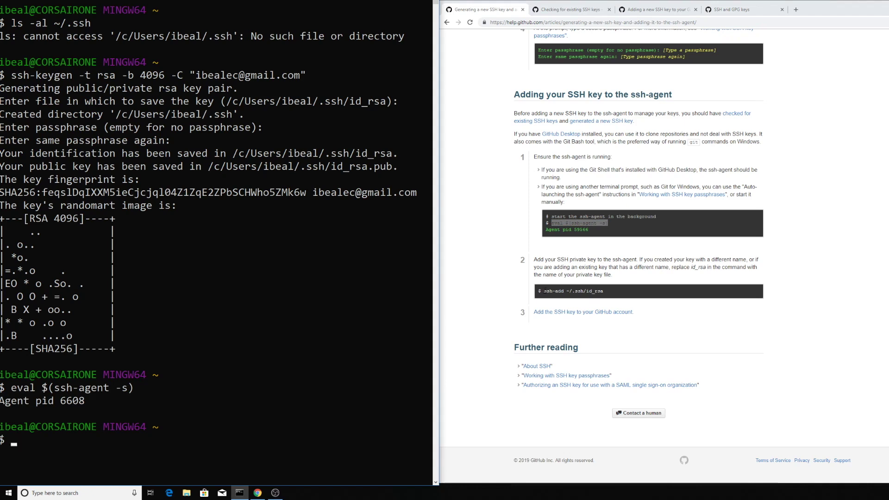
Step: Add ~/.ssh/id_rsa to the agent with ssh-add
left_click_drag(544, 292, 605, 292)
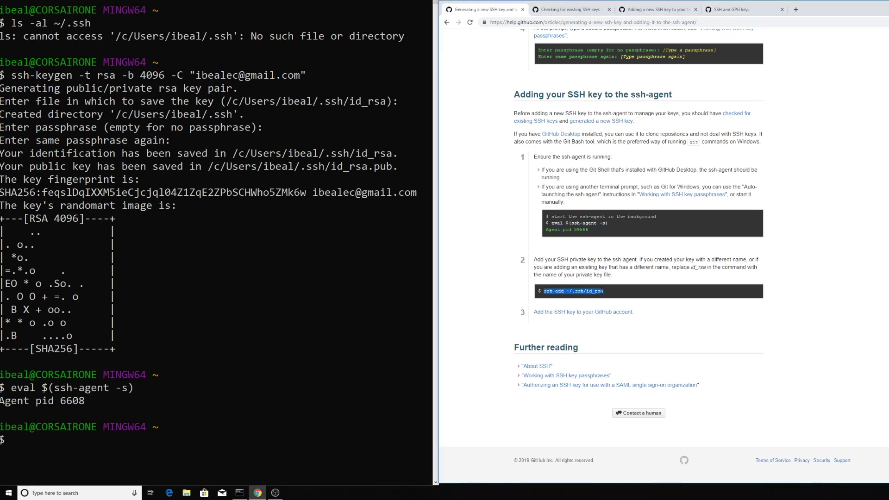
left_click(256, 378)
key("shift+Insert")
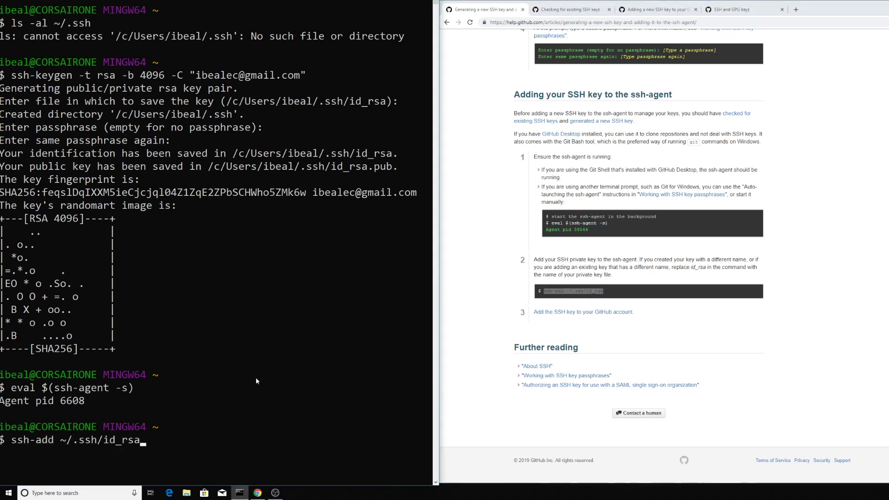
key("Return")
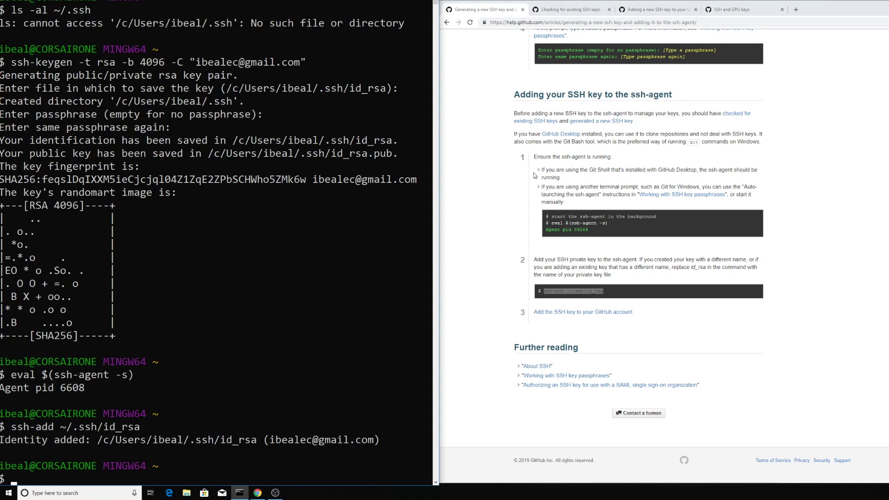
Step: Go to GitHub account Settings, then the SSH and GPG keys page listing four existing keys
left_click(709, 11)
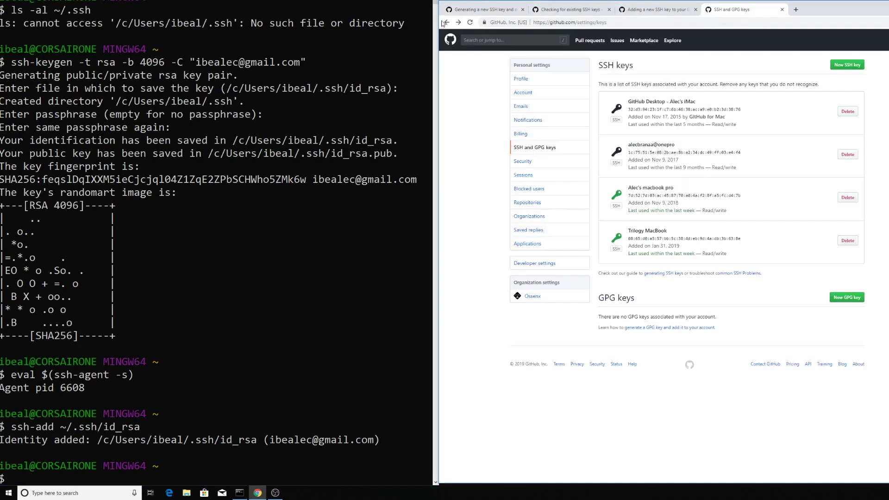
left_click(519, 65)
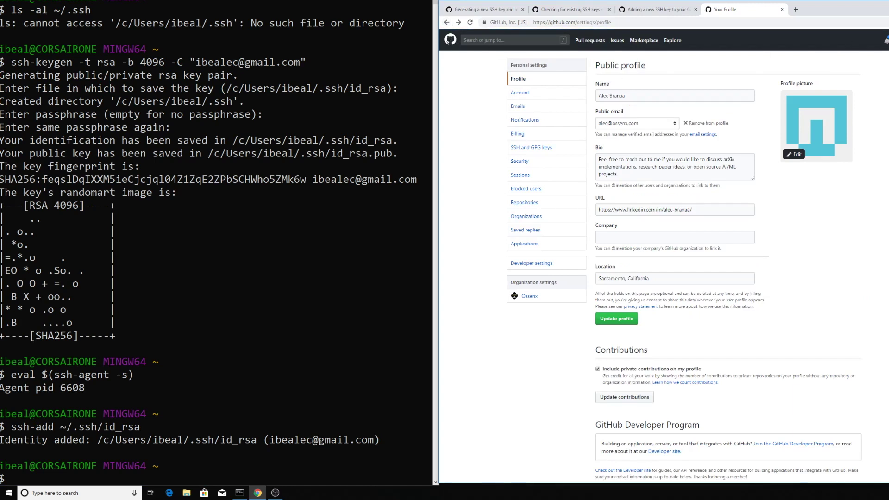
left_click(886, 40)
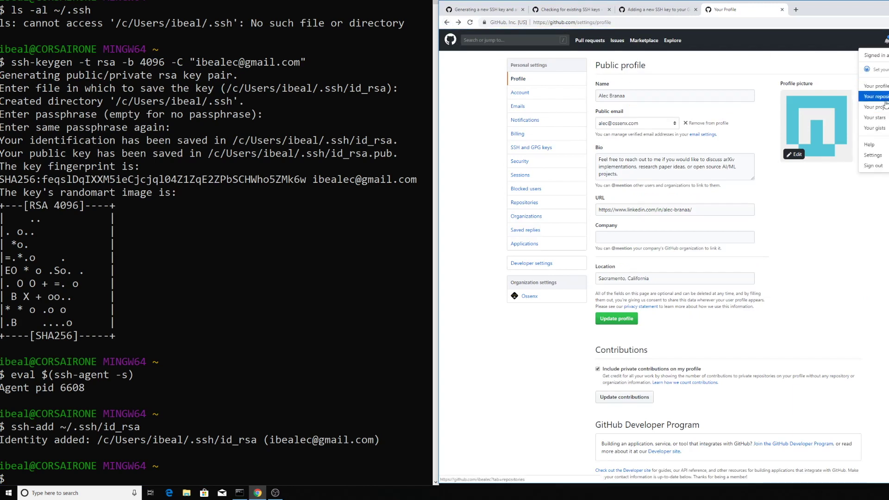
left_click(873, 155)
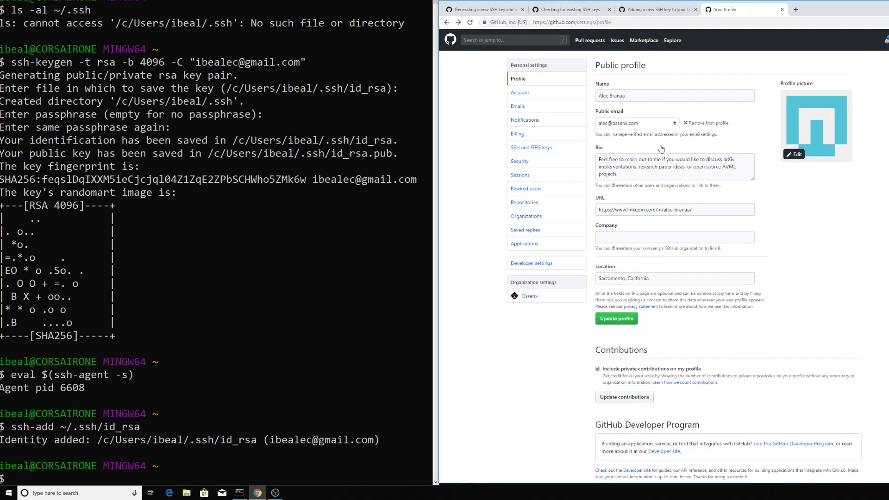
left_click(541, 148)
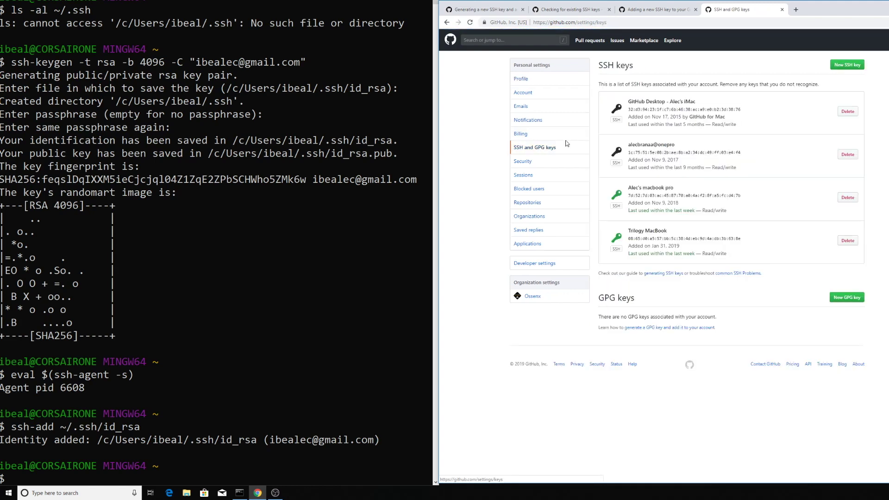
Step: Begin a new SSH key titled 'Trilogy PC', leaving the cursor in the empty Key field
left_click(850, 66)
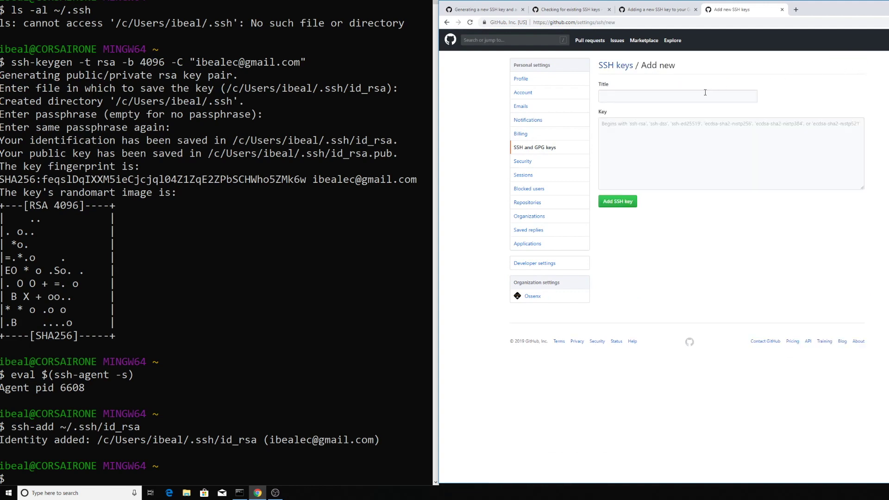
left_click(705, 96)
type("il")
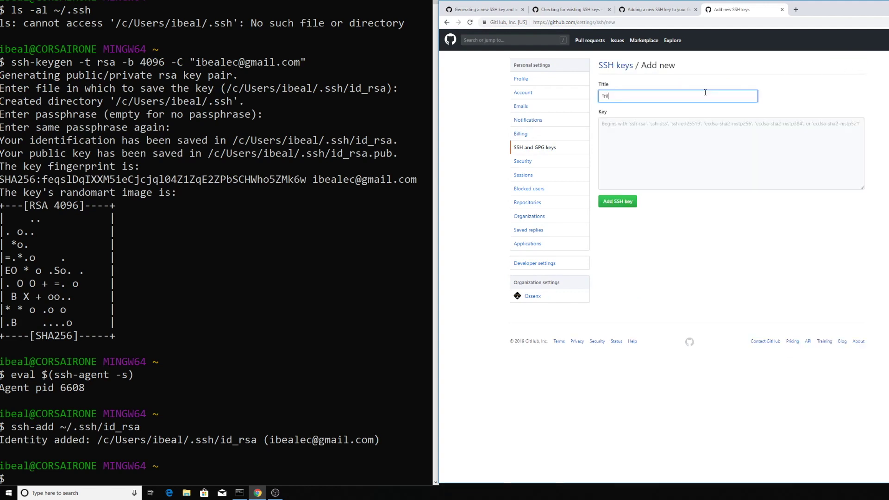
type("ogy PC")
left_click(643, 125)
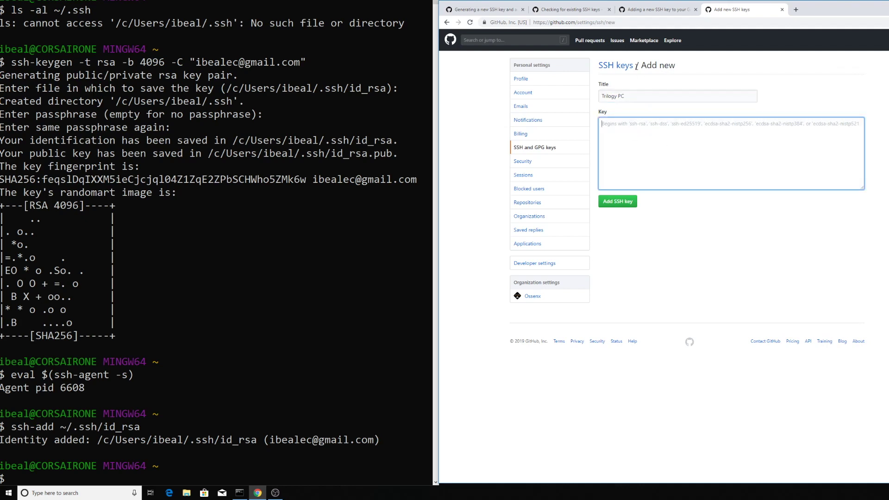
Step: Run clip < ~/.ssh/id_rsa.pub to put the public key on the clipboard
left_click(625, 11)
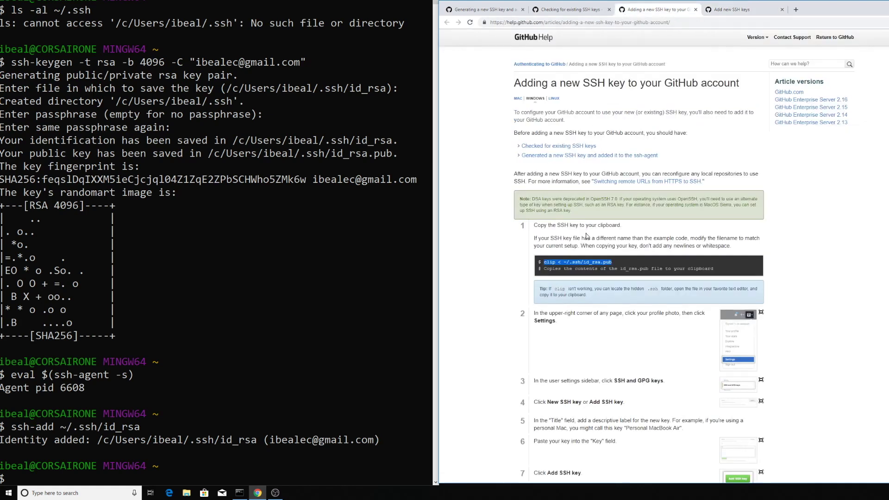
left_click(322, 269)
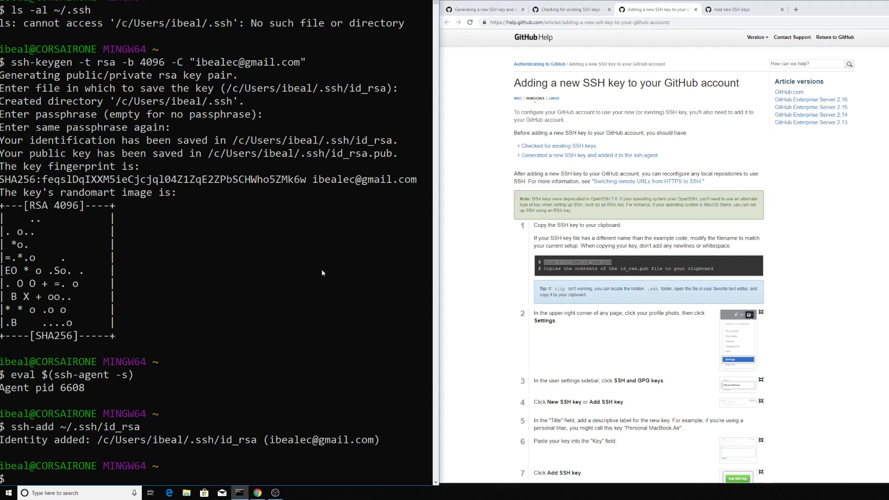
key("shift+Insert")
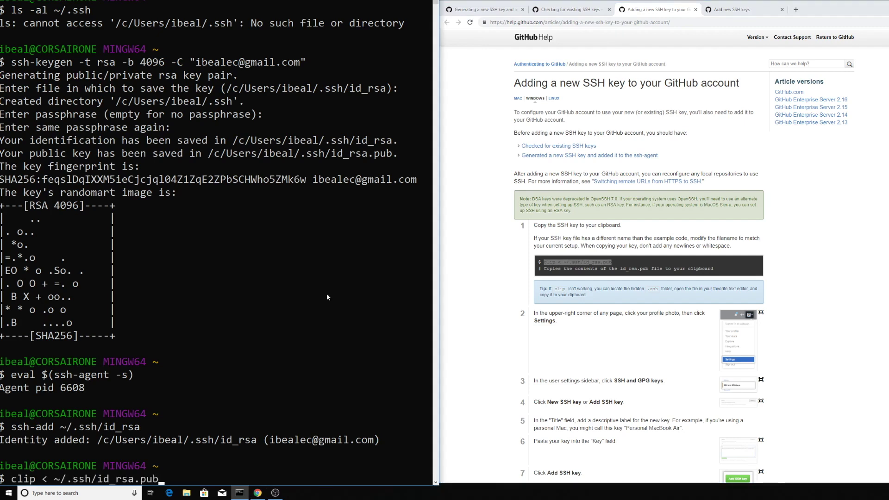
key("Return")
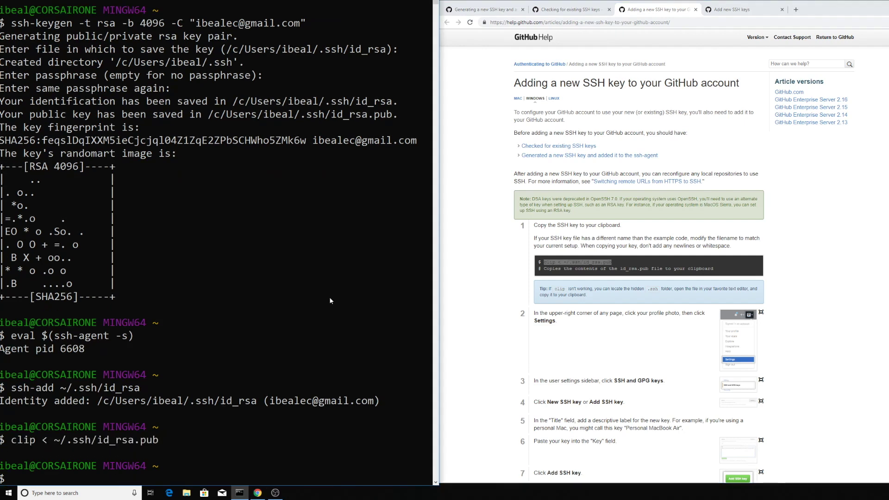
Step: Paste the public key into the Trilogy PC form and save it with Add SSH key
left_click(745, 15)
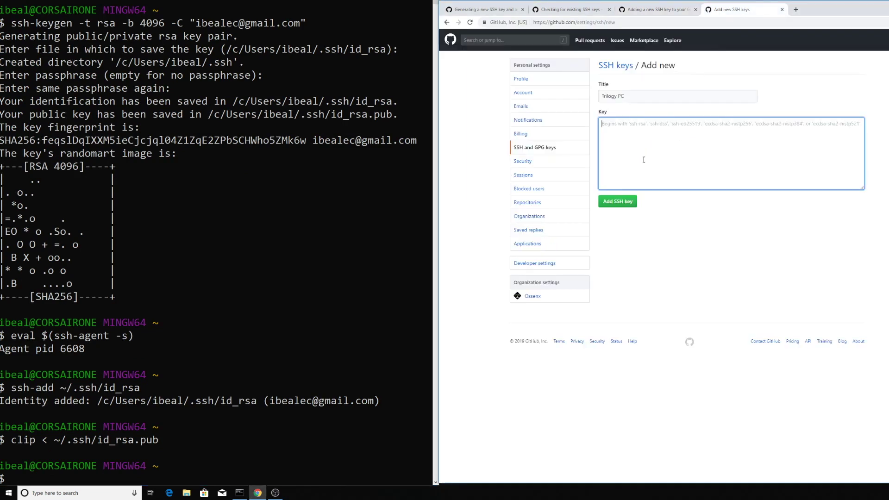
key("ctrl+v")
scroll(646, 158, "up", 2)
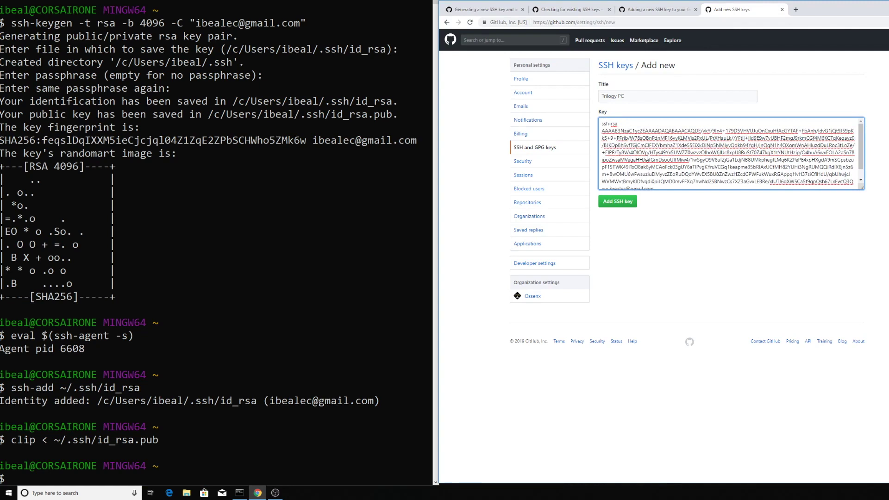
scroll(633, 172, "down", 2)
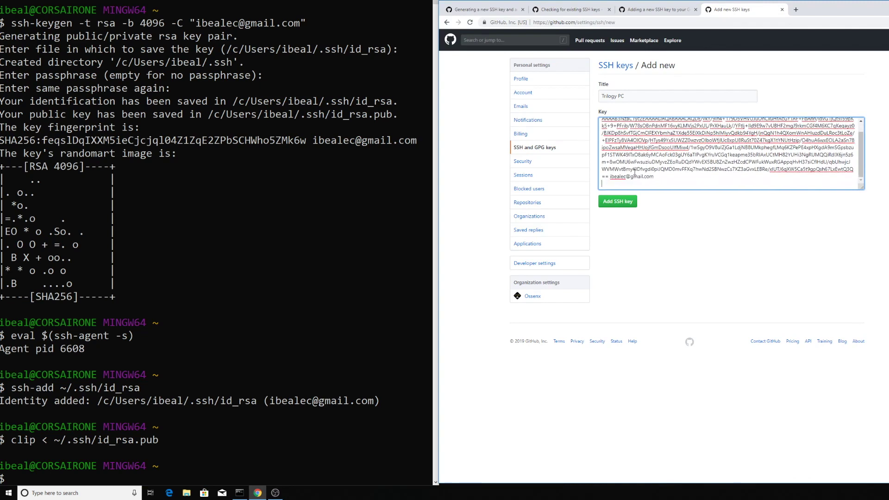
left_click(630, 201)
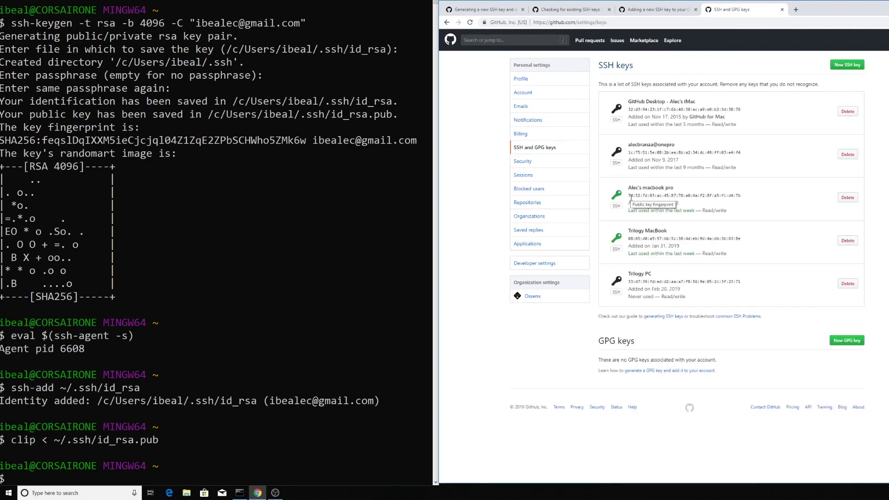